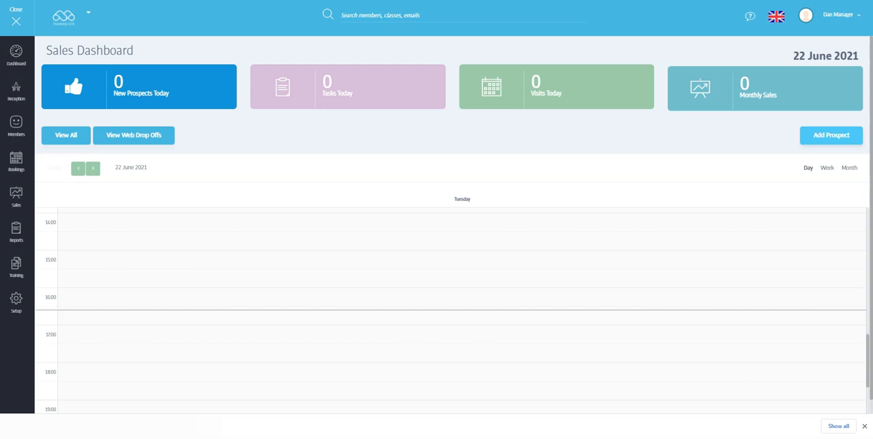
Step: Start a new prospect and fill in the first name, last name, phone number and email
left_click(832, 135)
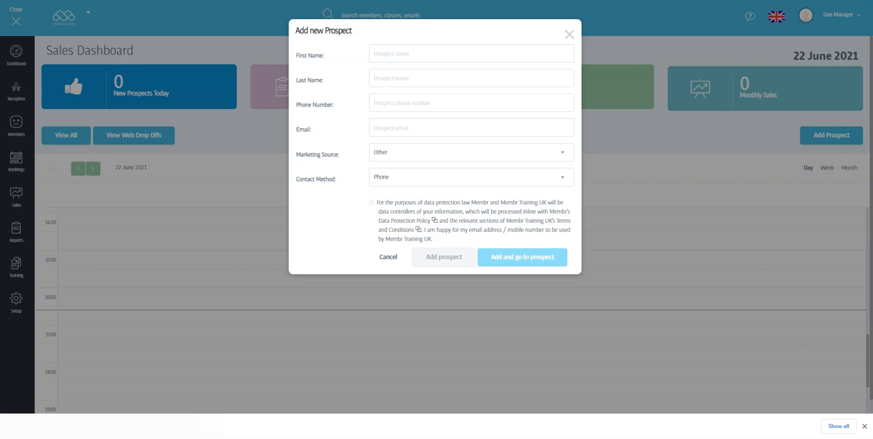
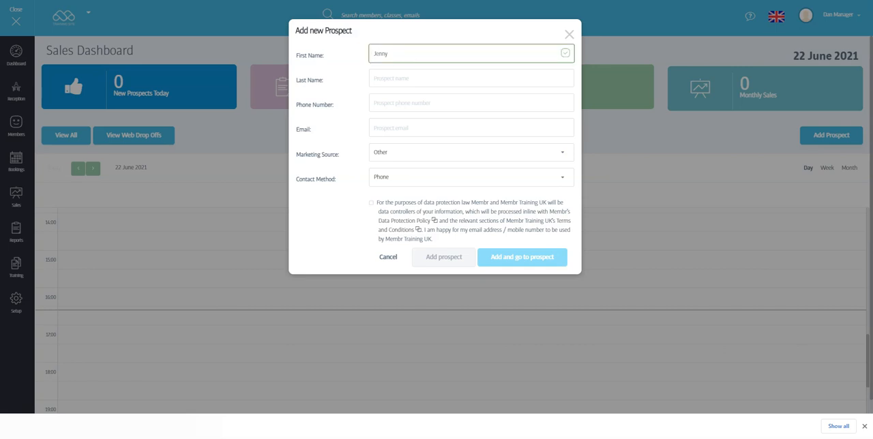
key("Tab")
key("Tab")
type("38838338")
key("Tab")
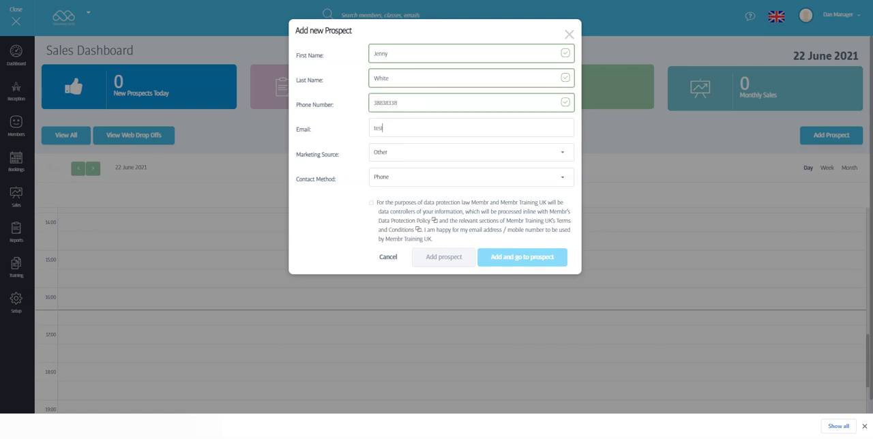
Step: Set the marketing source to Newspaper and contact method to WalkIn, accept the data protection consent, and add the prospect
left_click(471, 153)
left_click(390, 213)
left_click(472, 177)
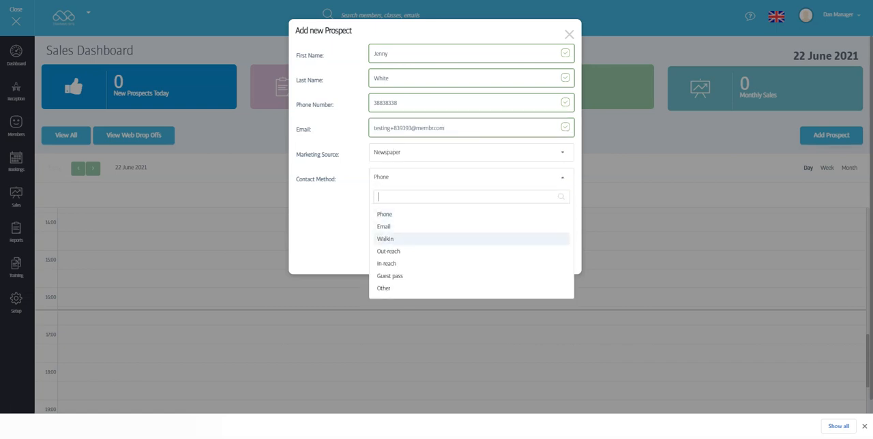
left_click(385, 238)
left_click(371, 204)
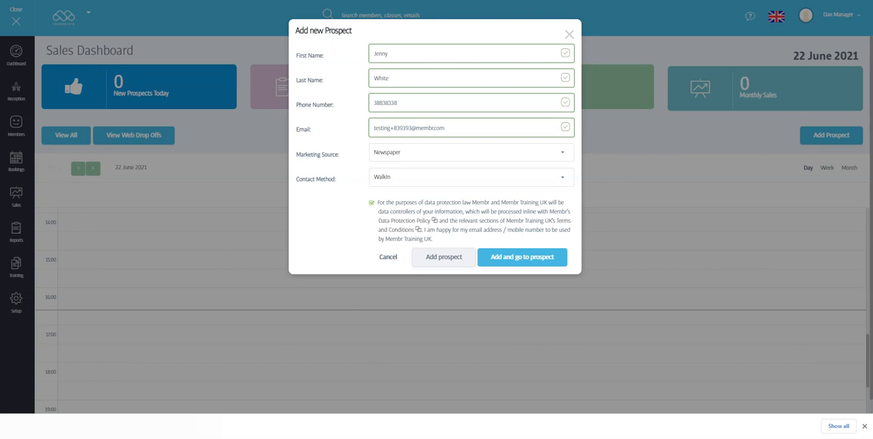
left_click(444, 257)
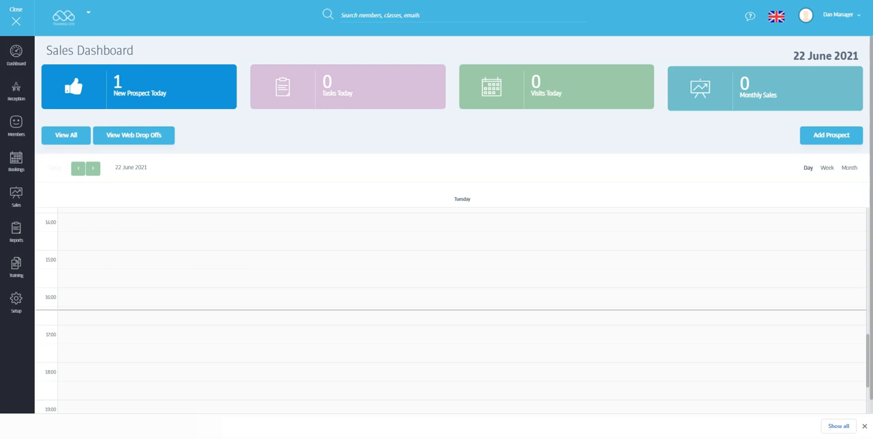
Step: View the prospect Forms and Web Drop Offs pages, and return to the Prospects sales dashboard
mouse_move(16, 197)
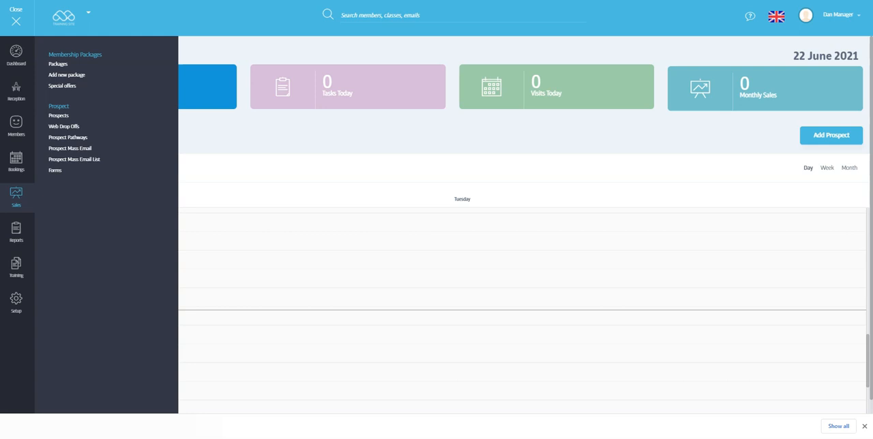
left_click(54, 170)
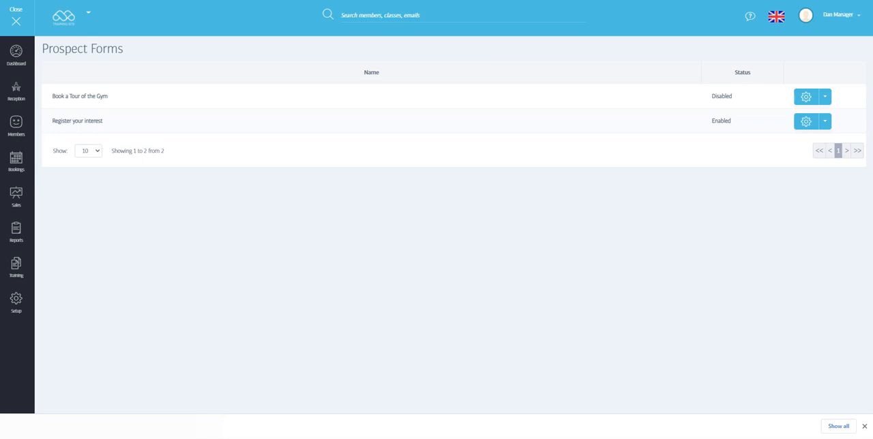
left_click(16, 197)
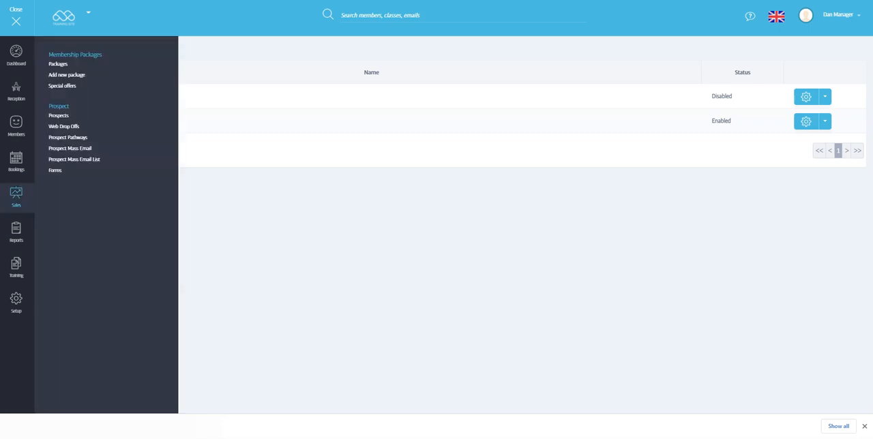
left_click(64, 126)
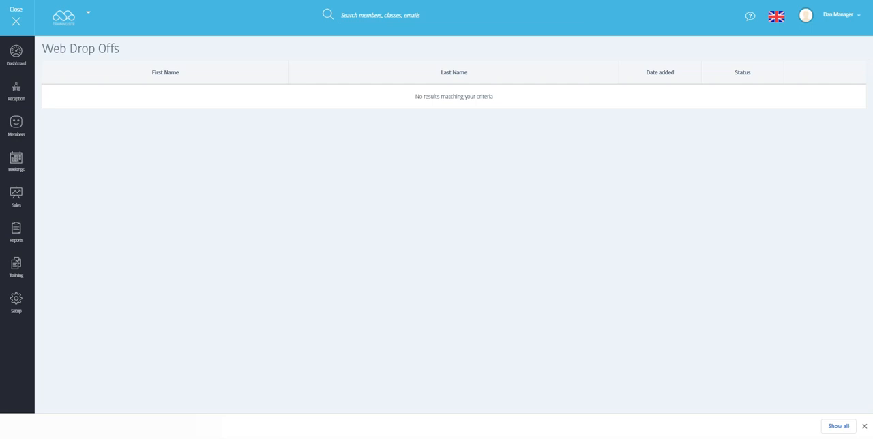
left_click(16, 197)
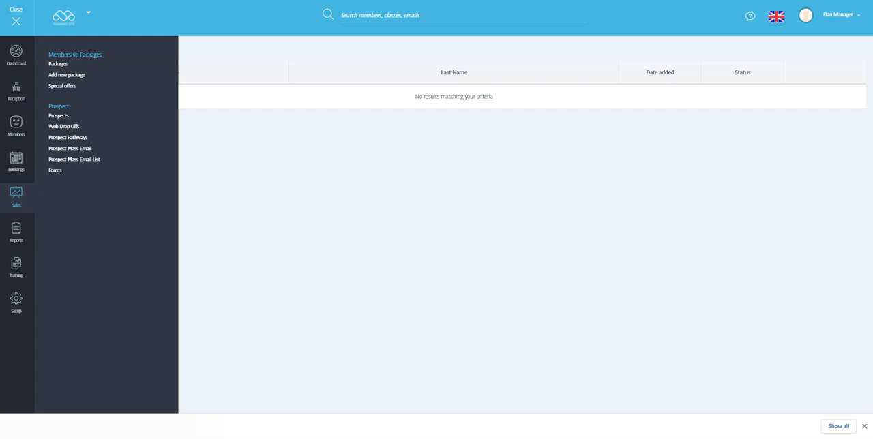
left_click(59, 116)
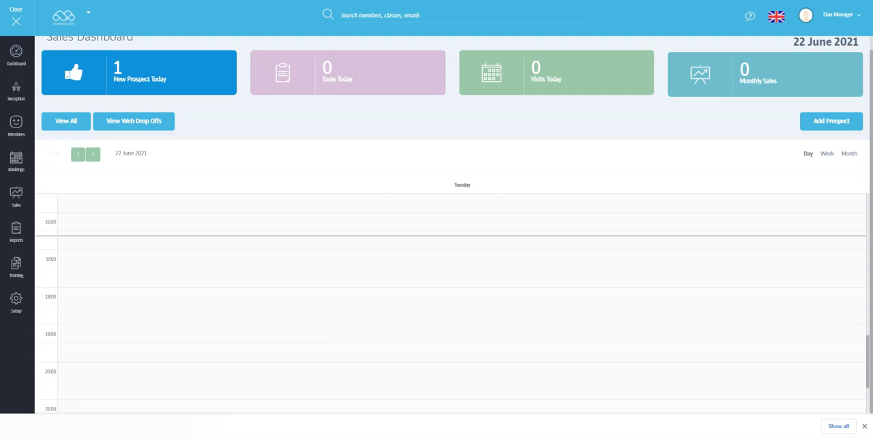
Step: View the Prospects summary on the main dashboard and open the sales dashboard from its new prospect count
left_click(16, 55)
scroll(450, 226, "down", 3)
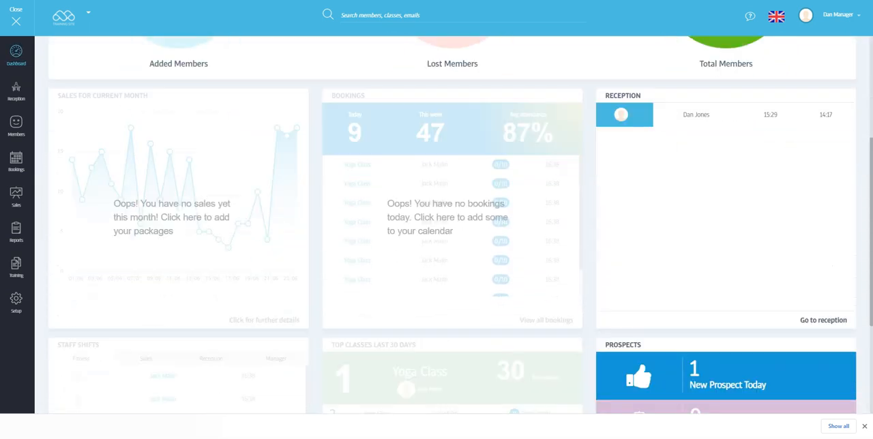
scroll(450, 225, "down", 3)
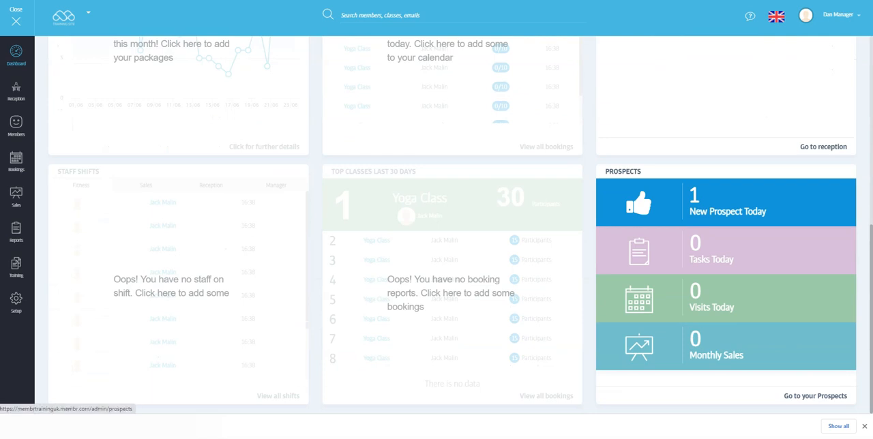
left_click(726, 203)
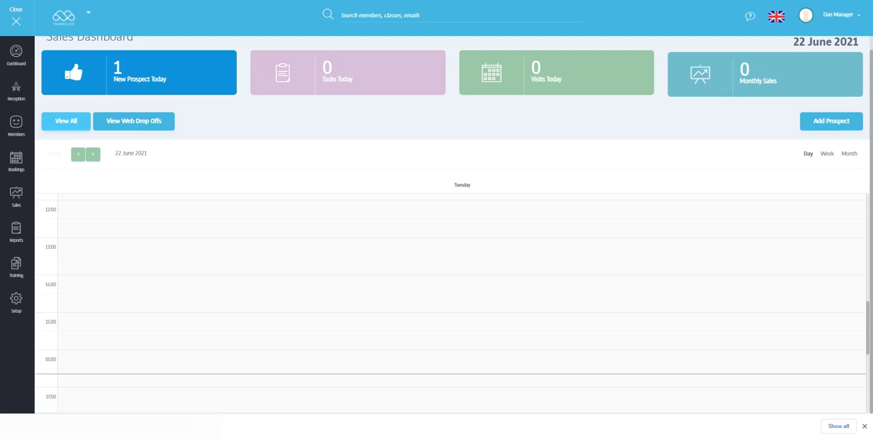
Step: Open the full prospect list and view the profile of the prospect created on 22 June 2021
left_click(66, 121)
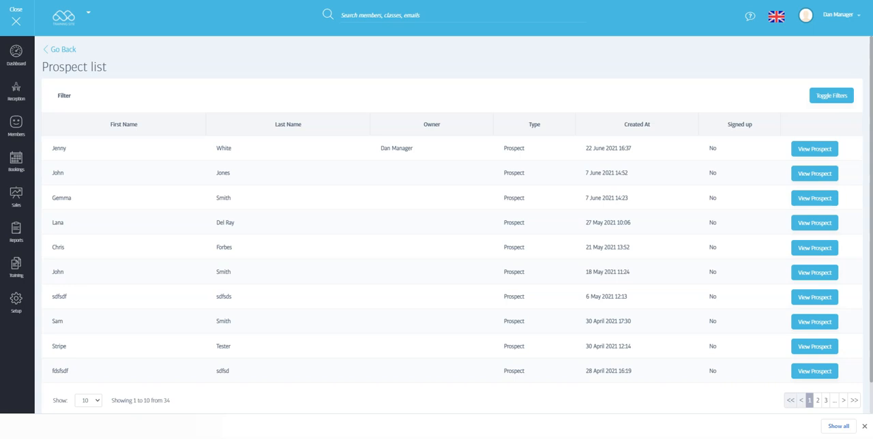
left_click_drag(414, 149, 379, 149)
left_click(379, 148)
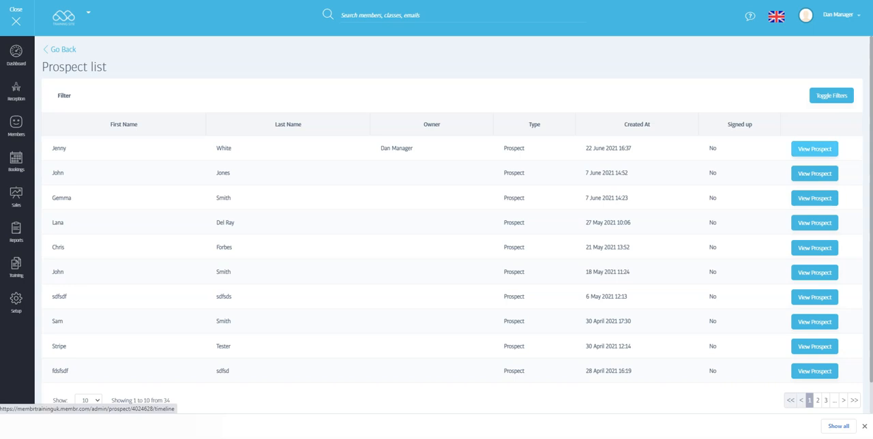
left_click(815, 149)
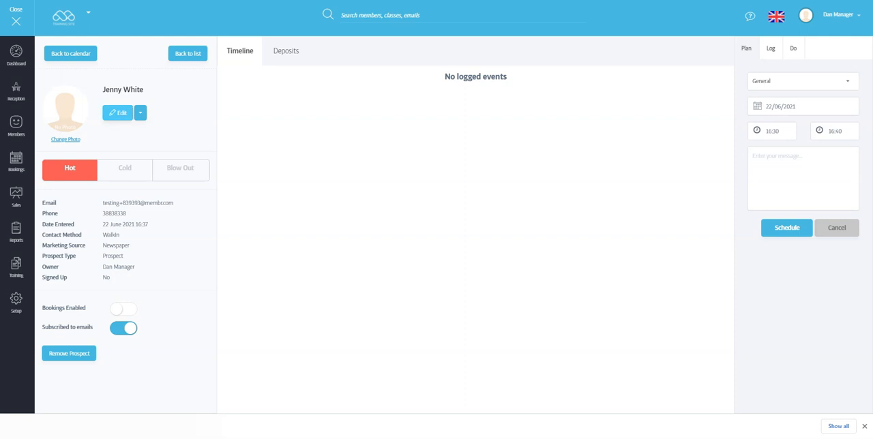
Step: Edit the prospect's profile to set the state to Cold, and save it
left_click(117, 113)
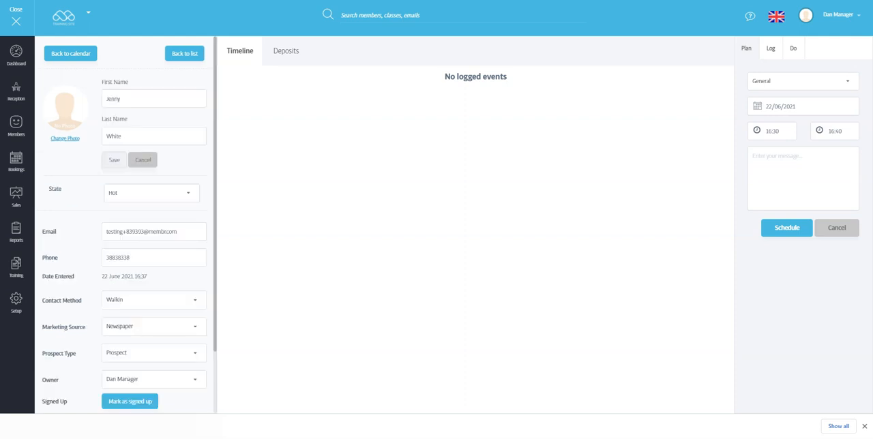
scroll(126, 225, "down", 2)
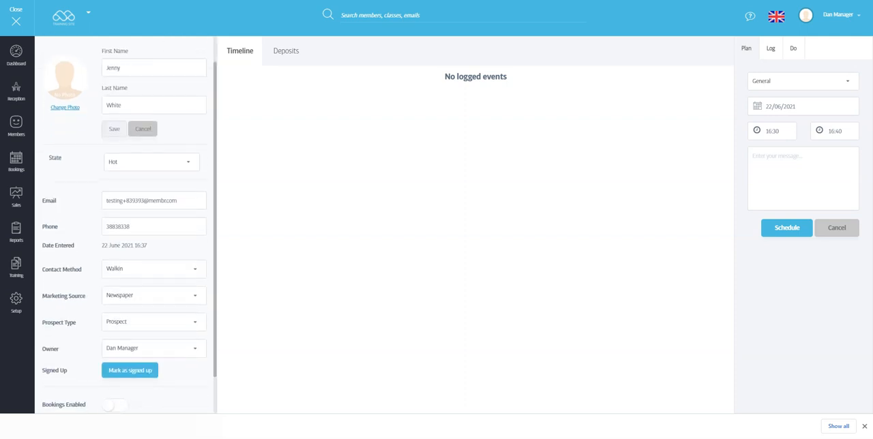
scroll(126, 225, "up", 1)
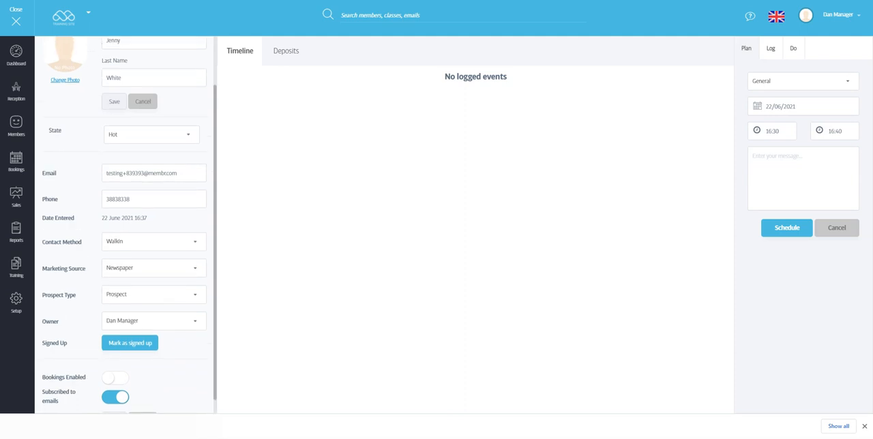
left_click(152, 134)
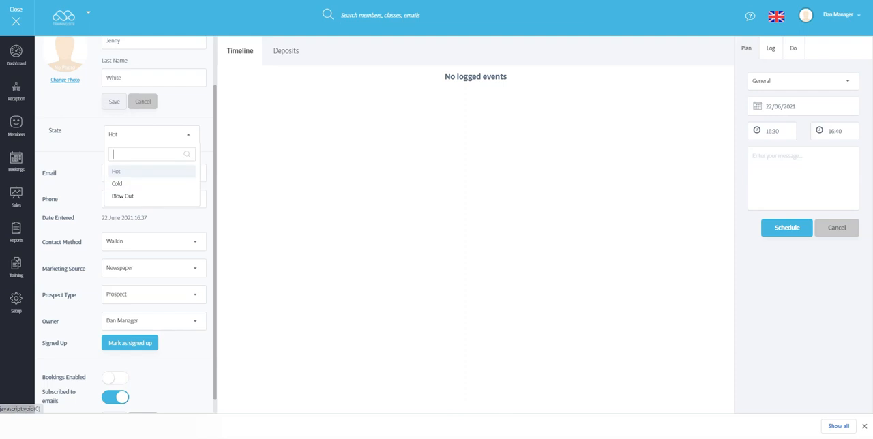
left_click(130, 183)
left_click(113, 102)
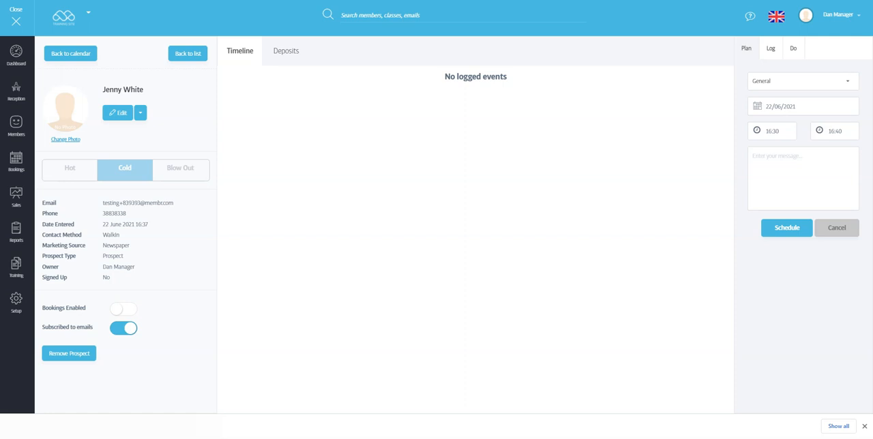
Step: Change the prospect's state to Blow Out and save the profile
left_click(118, 113)
left_click(151, 193)
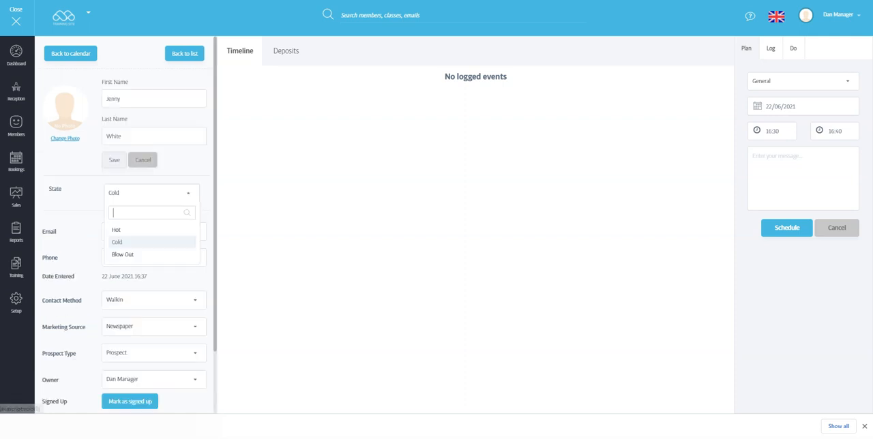
left_click(137, 255)
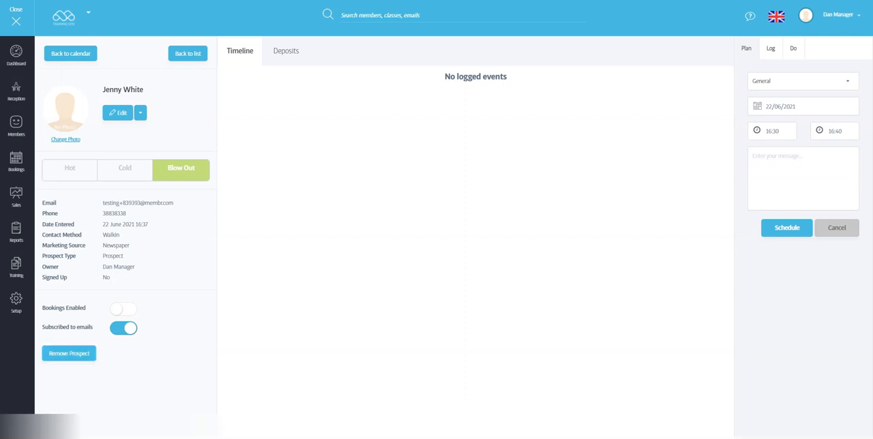
left_click(140, 113)
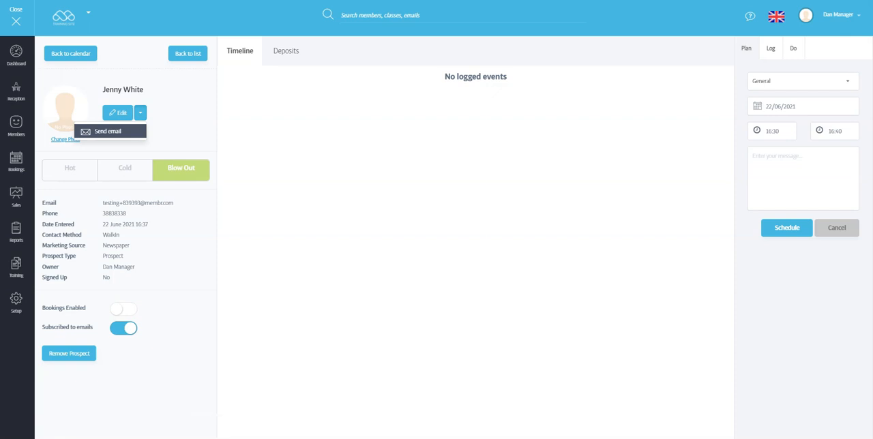
left_click(140, 113)
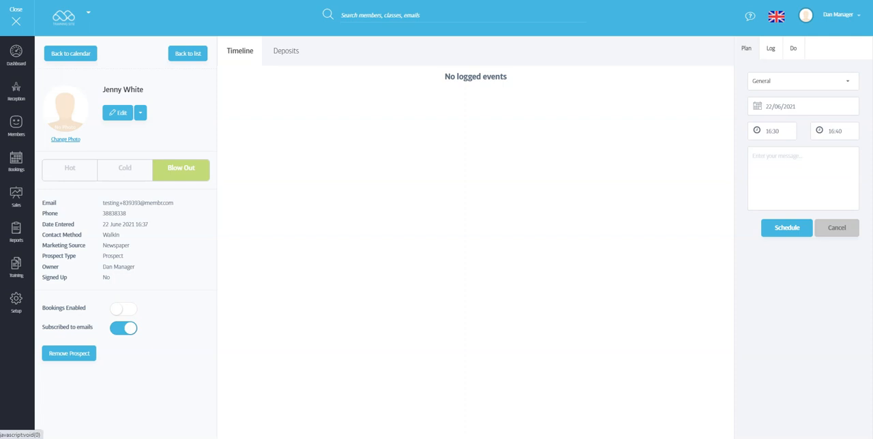
Step: Plan a Call task for the prospect with a start time of 17:30 and an end time of 18:40
left_click(803, 81)
left_click(785, 130)
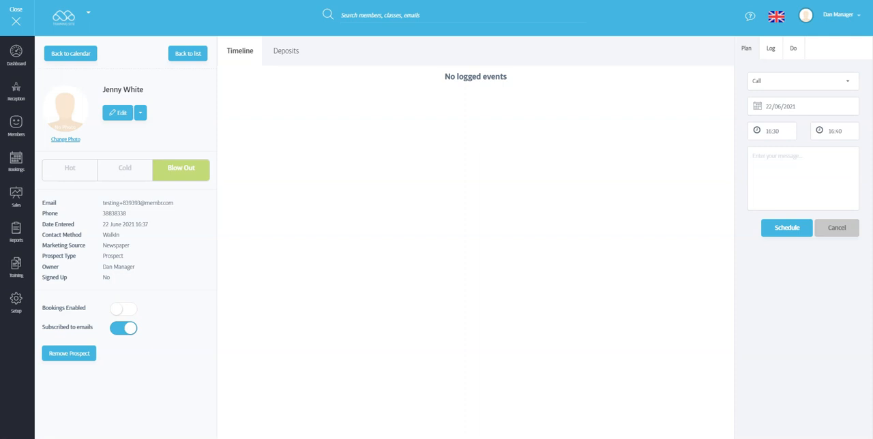
left_click(772, 131)
left_click(759, 218)
left_click(835, 131)
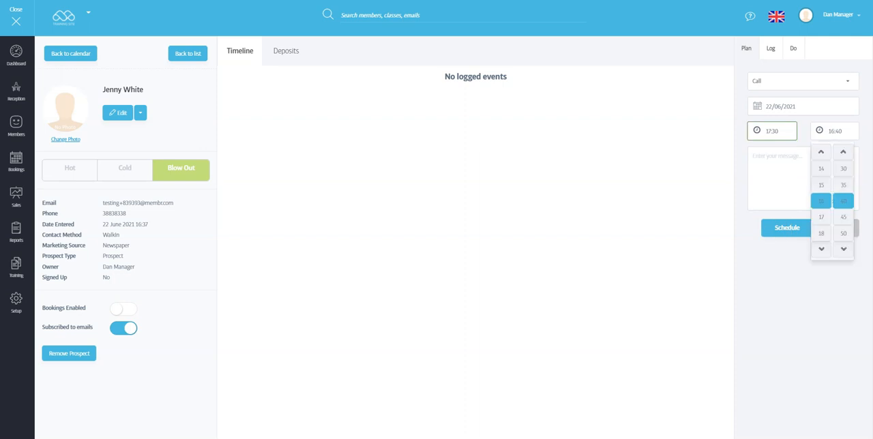
left_click(821, 233)
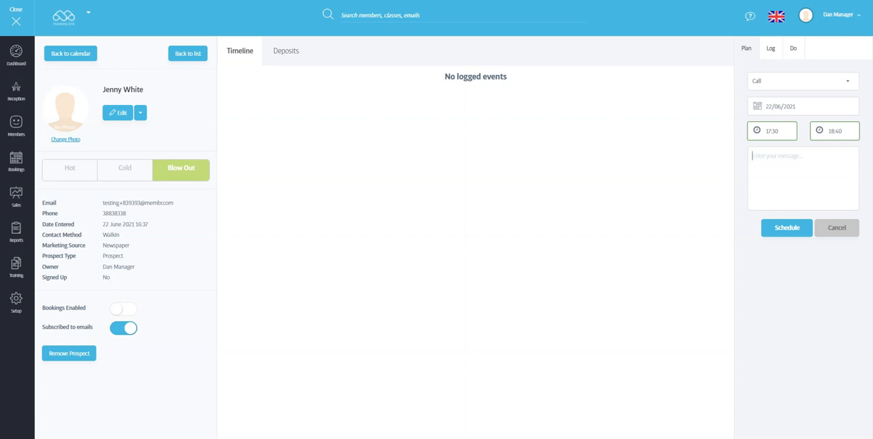
Step: Enter a message describing an introduction call with the named staff member, and schedule the task
type("Introduction call with Dan")
left_click(787, 228)
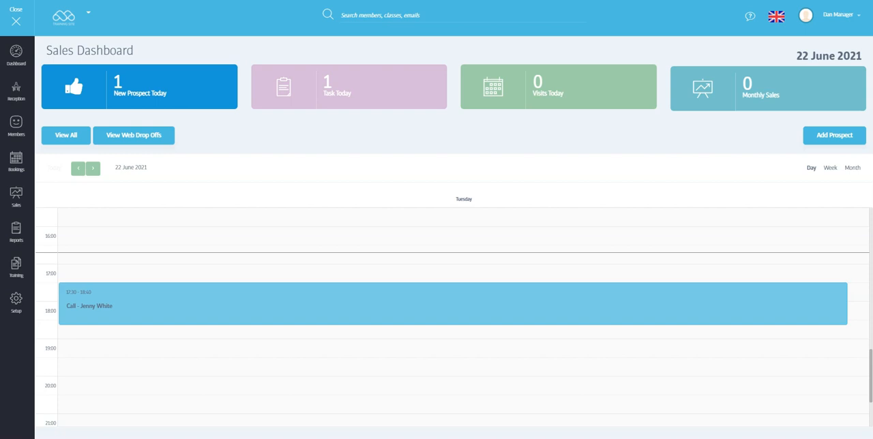
Step: View the sales calendar by week, month and day, and expand the scheduled call's entry
scroll(453, 317, "up", 1)
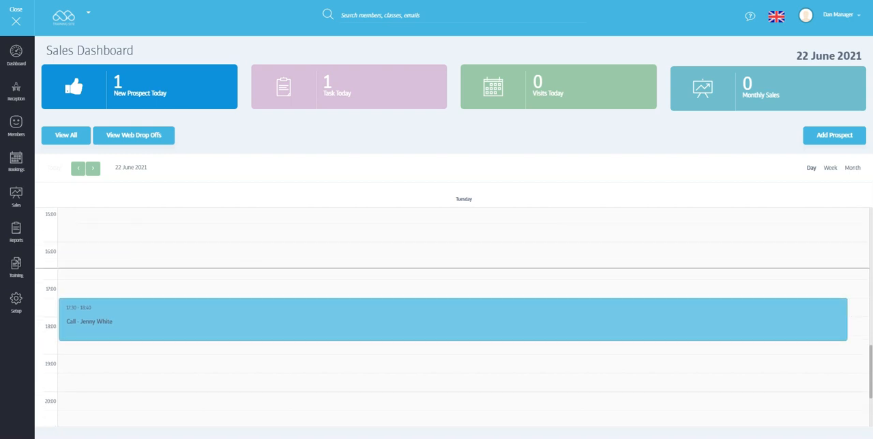
left_click(830, 168)
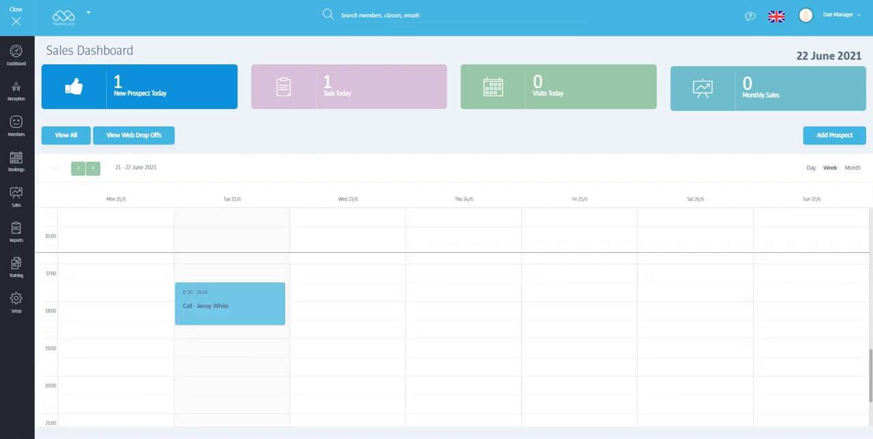
left_click(853, 167)
left_click(808, 167)
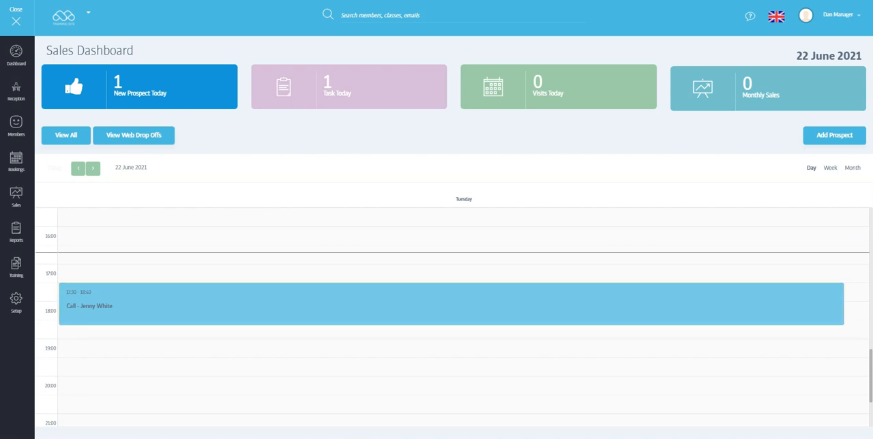
left_click(451, 304)
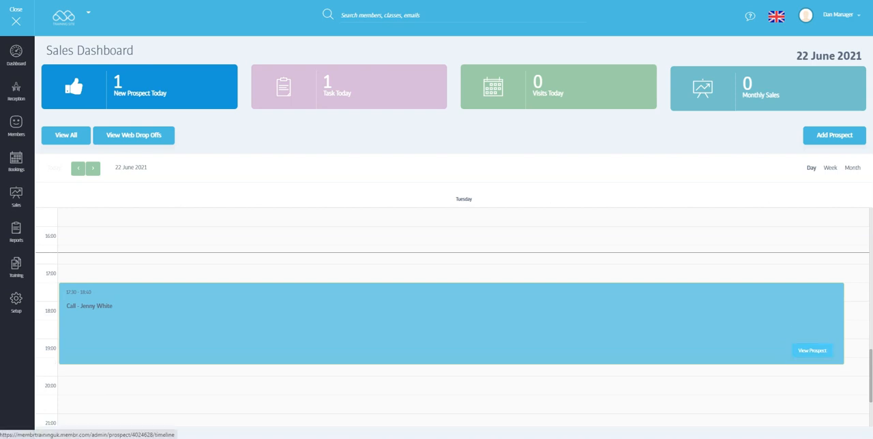
Step: Open the prospect from the scheduled call, set the state to Hot, and mark the introduction call as completed
left_click(812, 351)
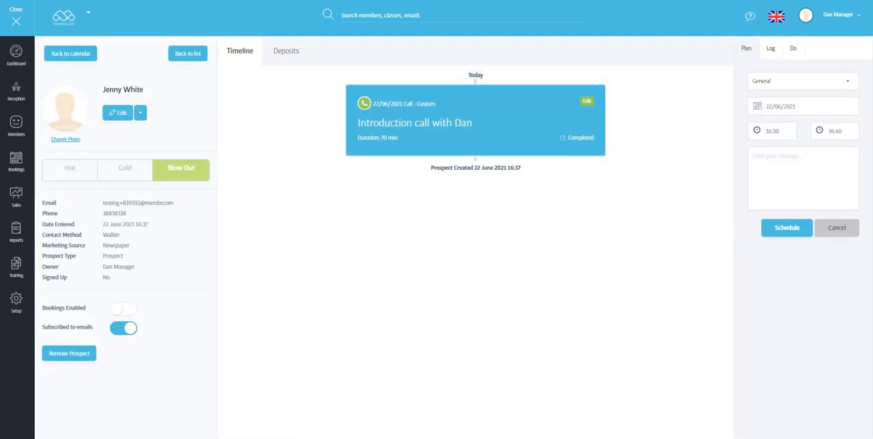
left_click(70, 170)
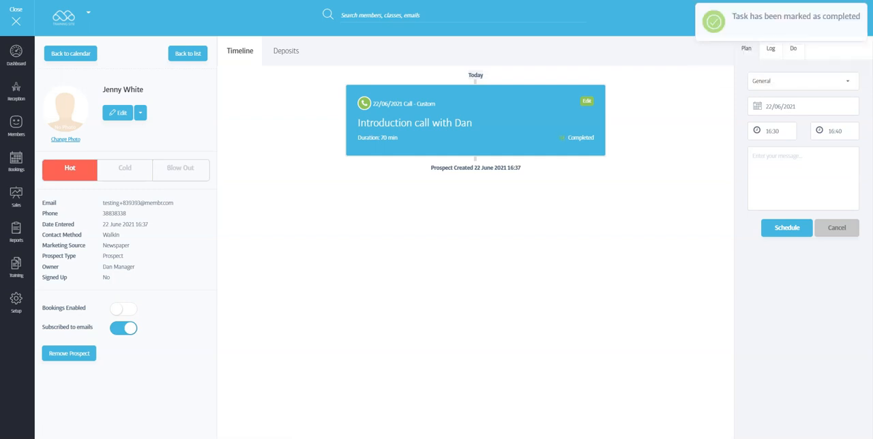
left_click(70, 54)
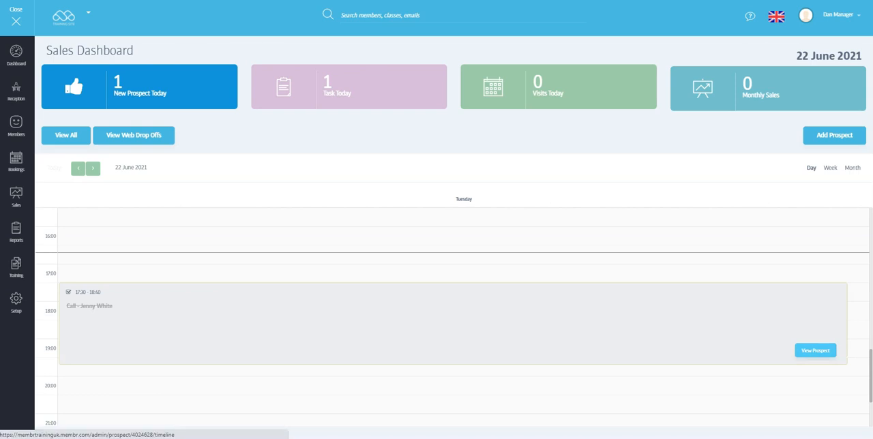
Step: Prepare a Call log entry on the prospect's profile with the outcome Successful
left_click(816, 351)
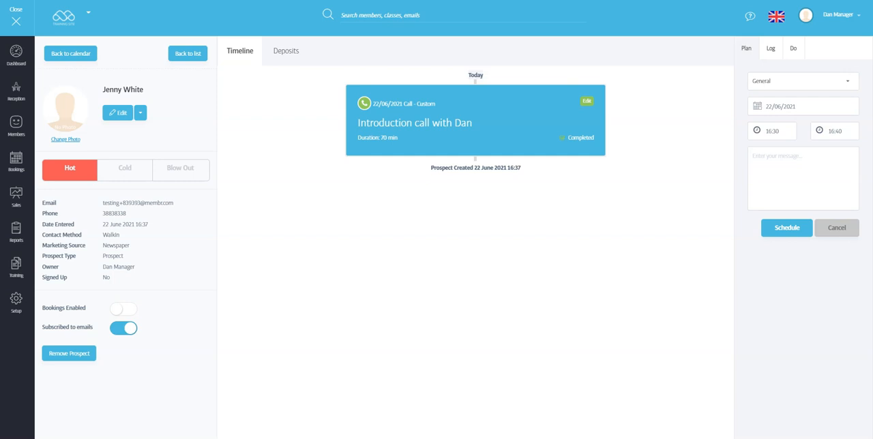
left_click(771, 48)
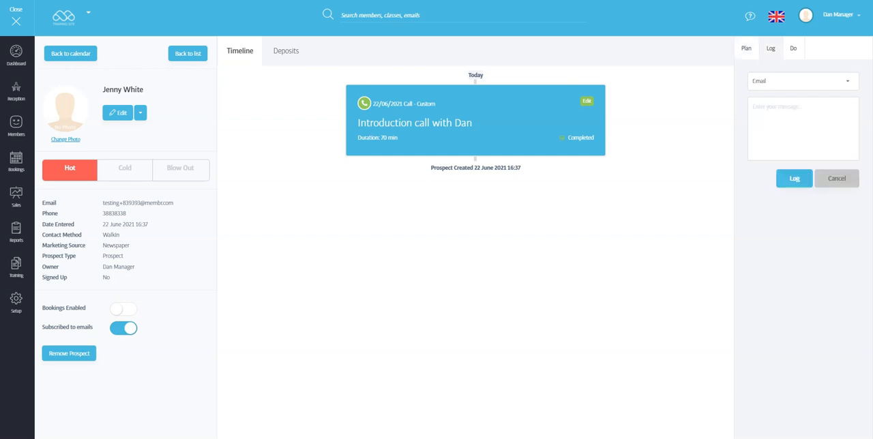
left_click(803, 81)
left_click(803, 143)
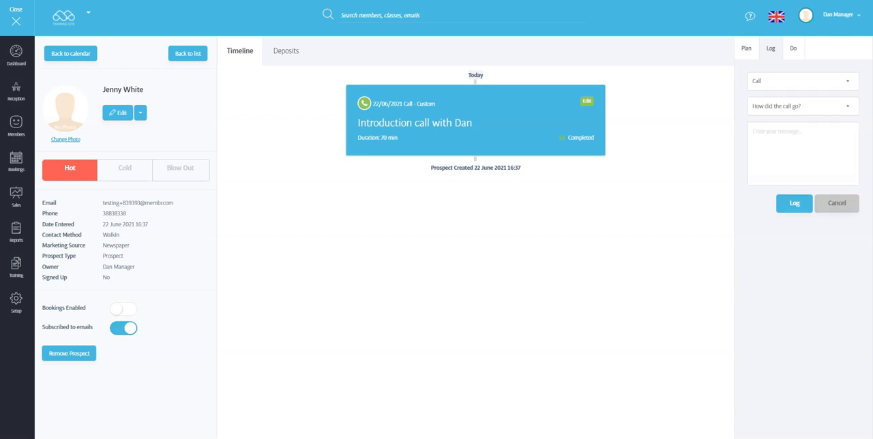
left_click(803, 107)
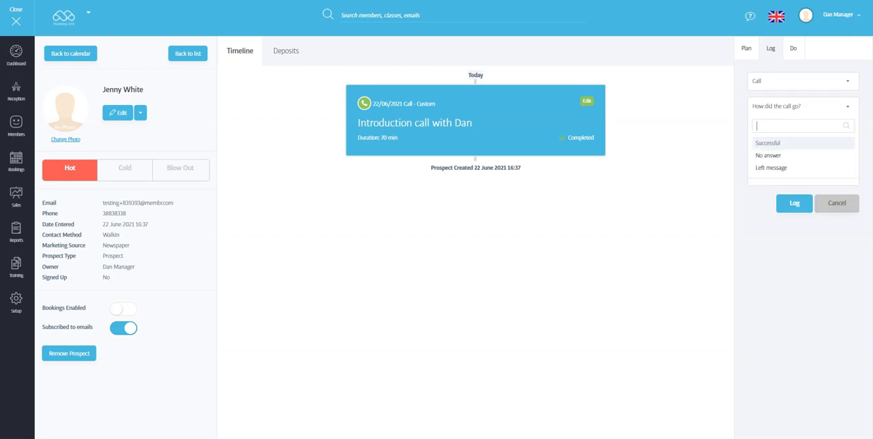
left_click(803, 143)
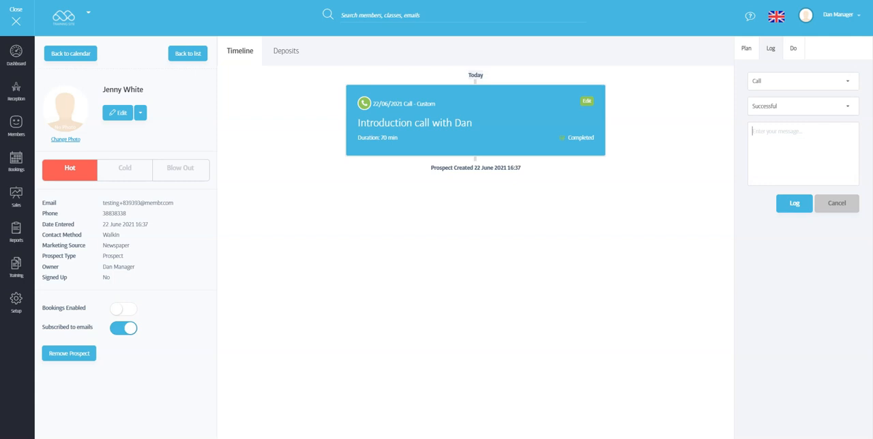
Step: Enter a message on the prospect's 6-month core strength goal, a possible friend joining and a Saturday gym visit, and log the call
left_click(746, 48)
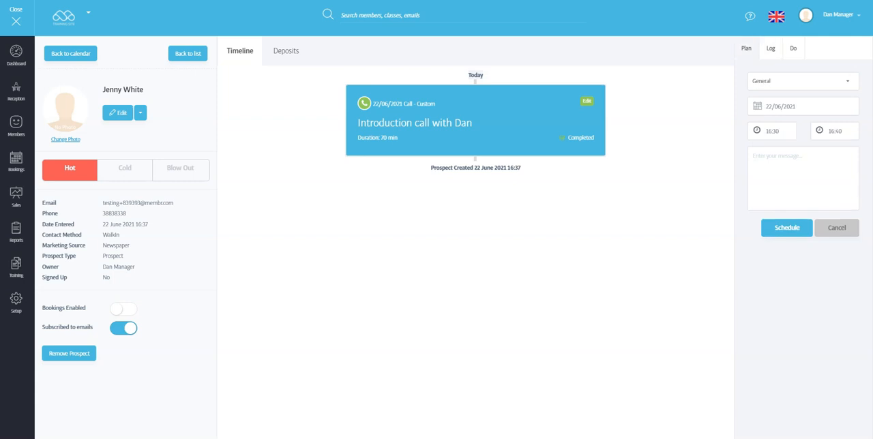
left_click(771, 48)
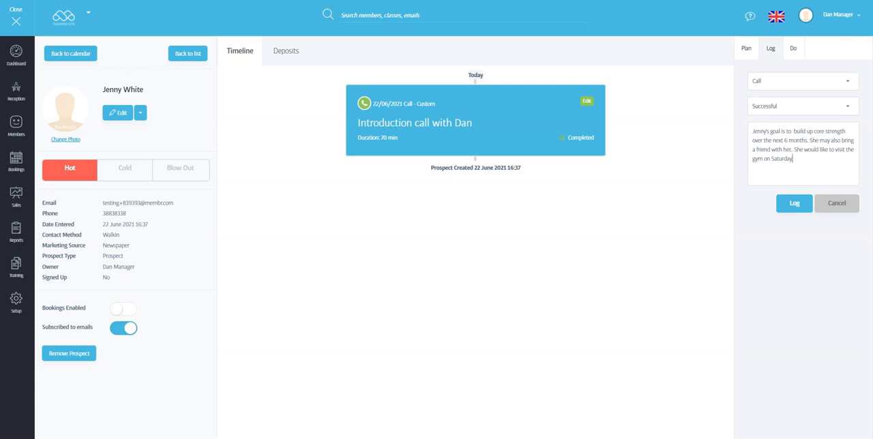
left_click(795, 203)
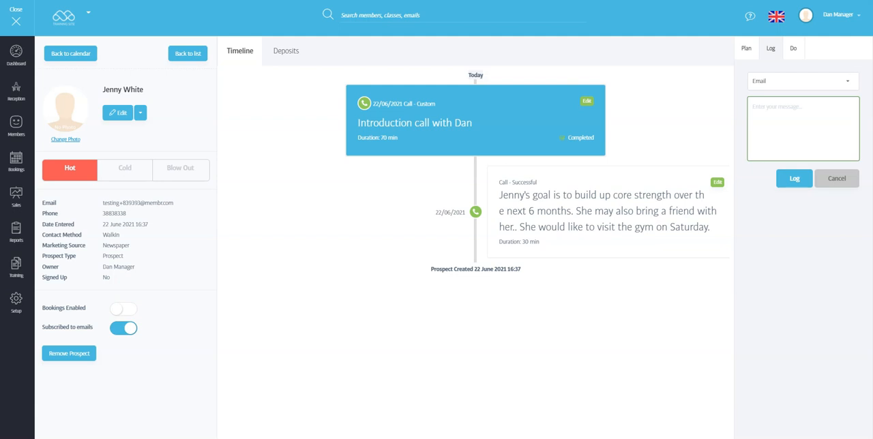
Step: Start a new visit on the sales calendar for Saturday 26 June 2021 from 15:00 to 15:30
left_click(71, 53)
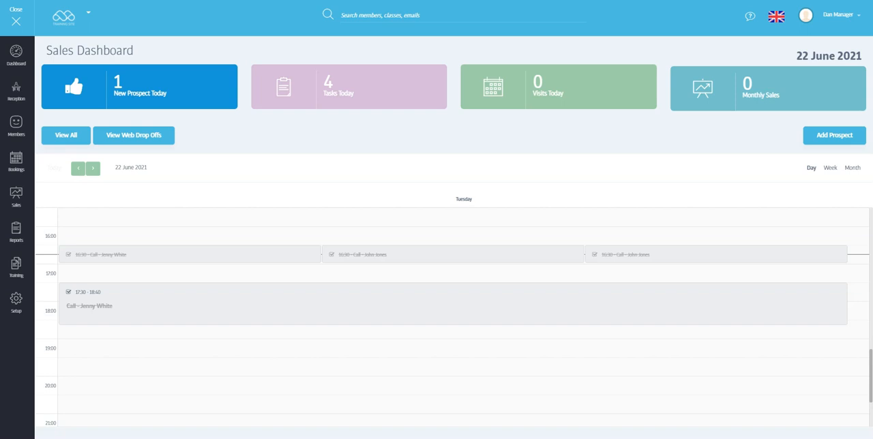
left_click(94, 168)
left_click(93, 169)
left_click(93, 169)
left_click(93, 168)
scroll(453, 317, "down", 1)
scroll(453, 317, "up", 3)
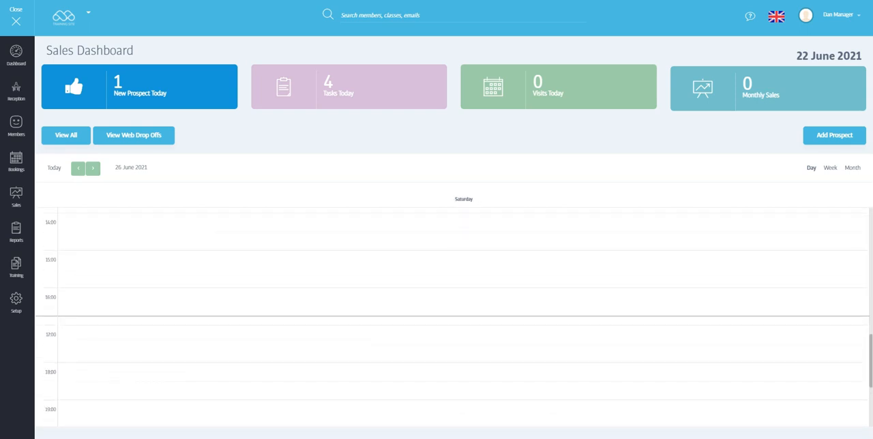
left_click(453, 317)
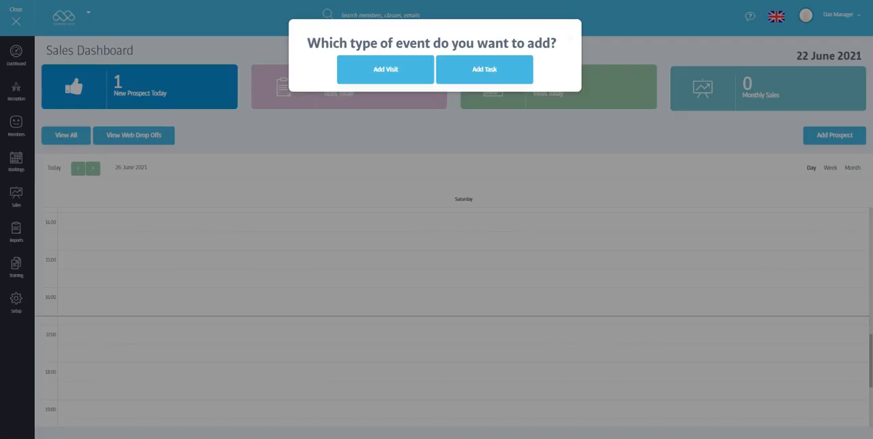
left_click(385, 70)
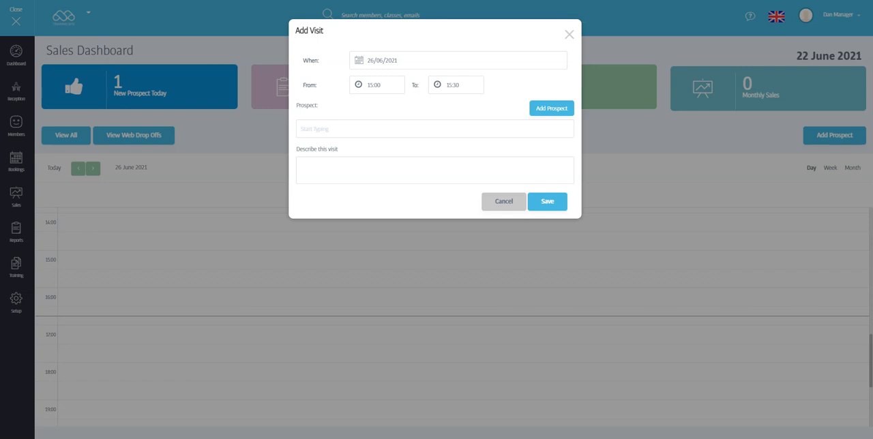
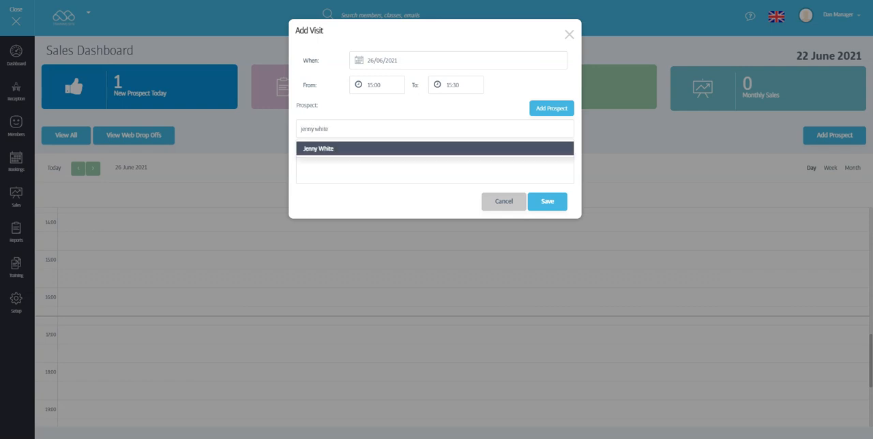
Step: Assign the prospect to the visit, describe it as a gym tour with the named staff member and initial consultation, and save it
left_click(320, 148)
left_click(319, 167)
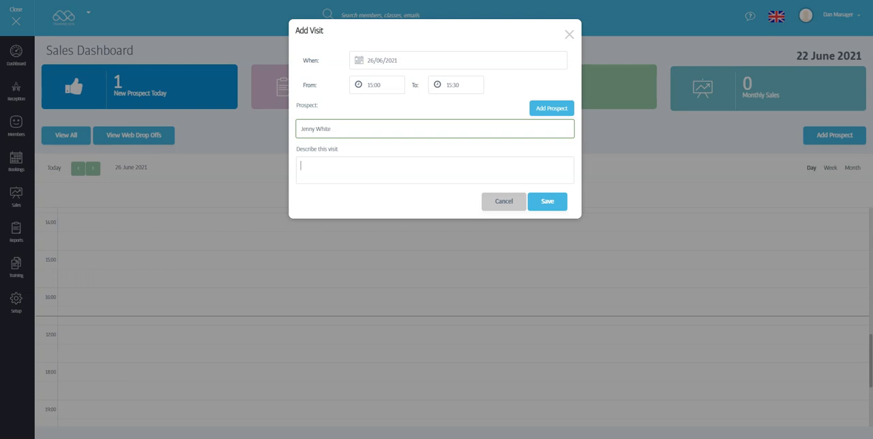
type("Tour of the gym with Dan and Initial")
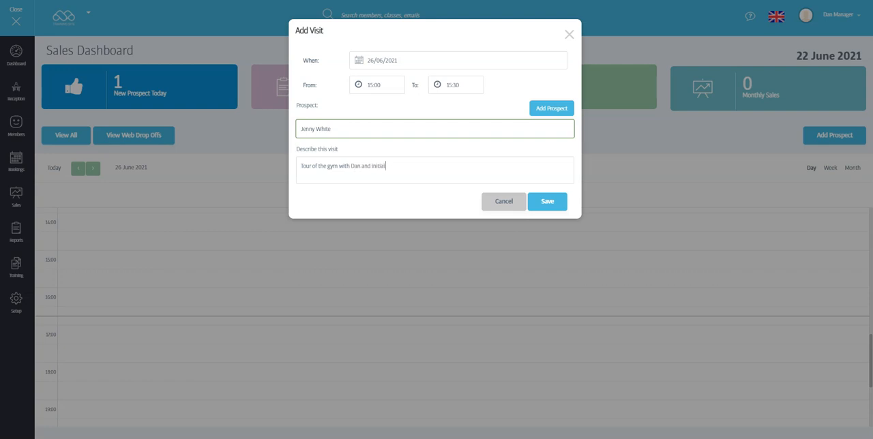
type(" consultation.")
left_click(547, 201)
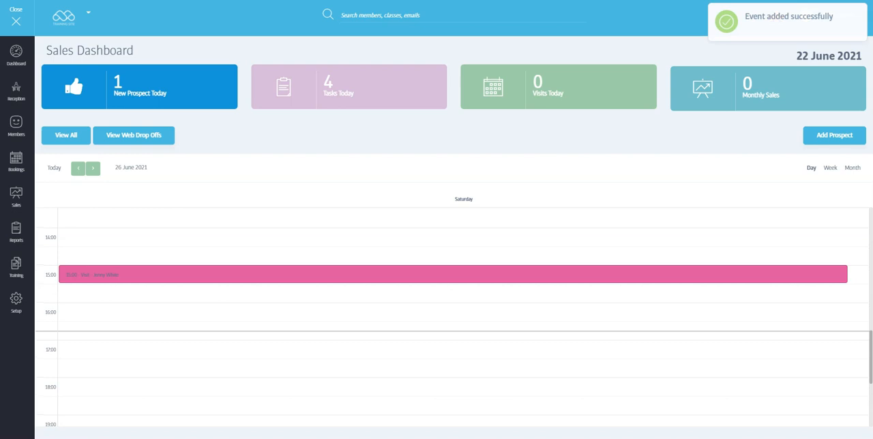
Step: Mark the 26 June gym tour as attended on the prospect's timeline, and open the prospect list
left_click(453, 274)
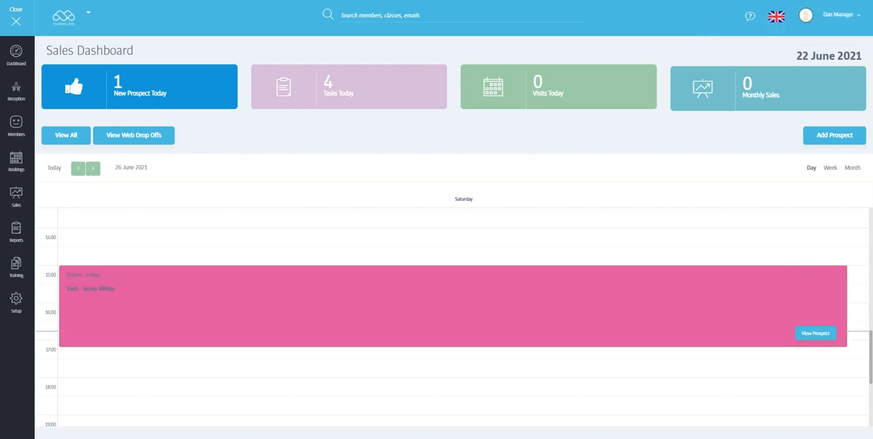
left_click(815, 333)
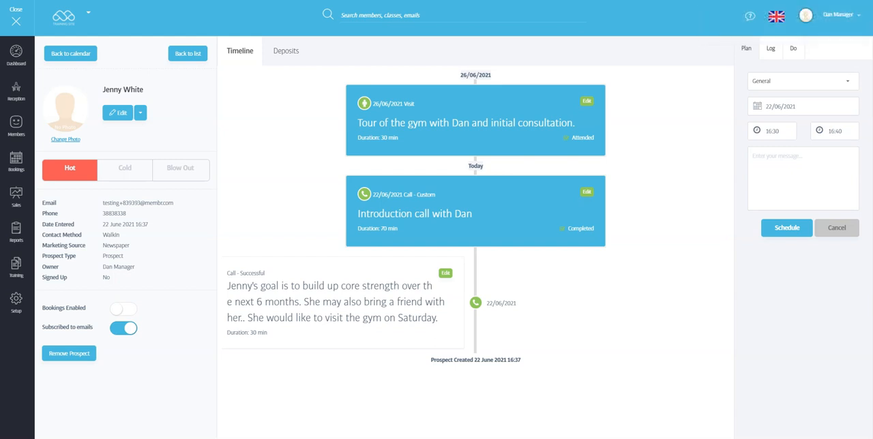
left_click(188, 53)
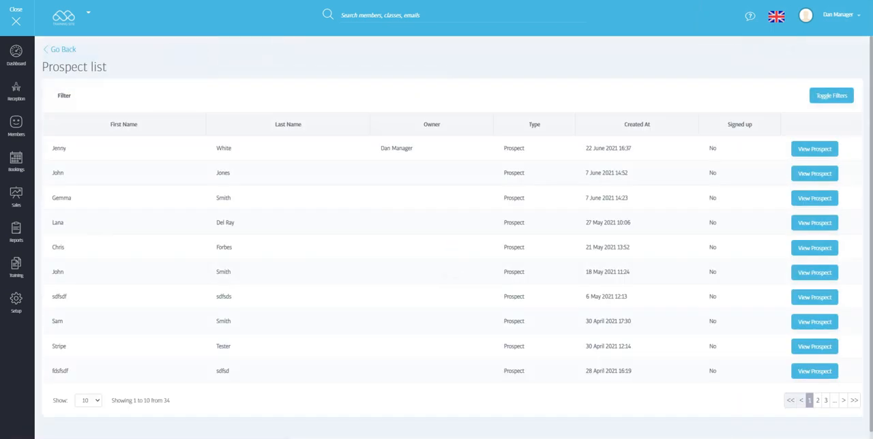
Step: Show the prospect list filters, review the prospects with a visit attended in the past, and clear that filter
left_click(832, 96)
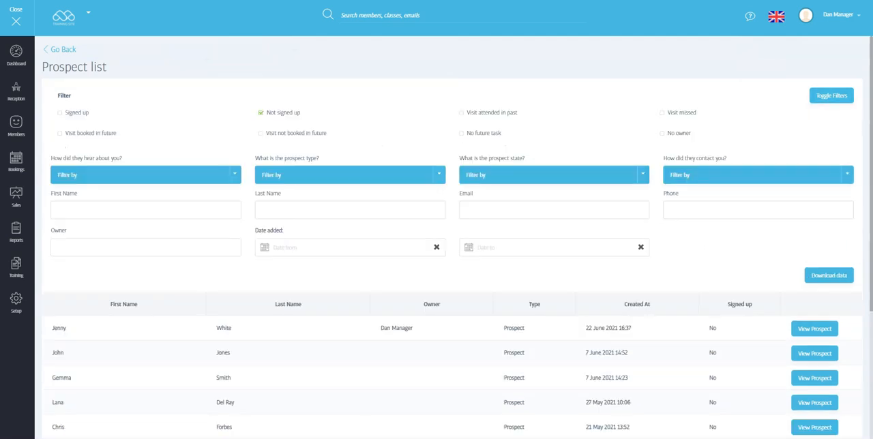
scroll(450, 238, "down", 3)
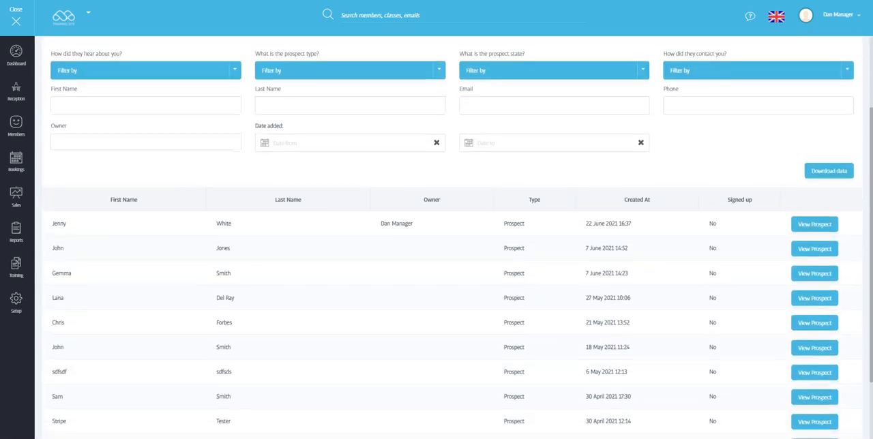
scroll(451, 238, "up", 3)
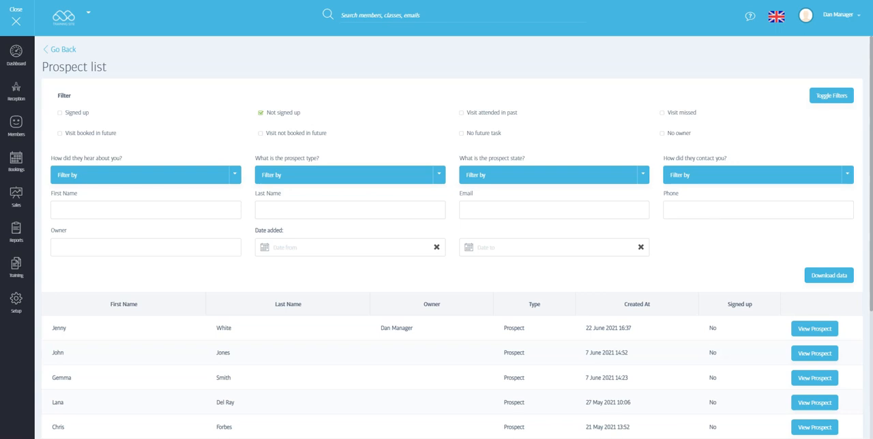
left_click(462, 113)
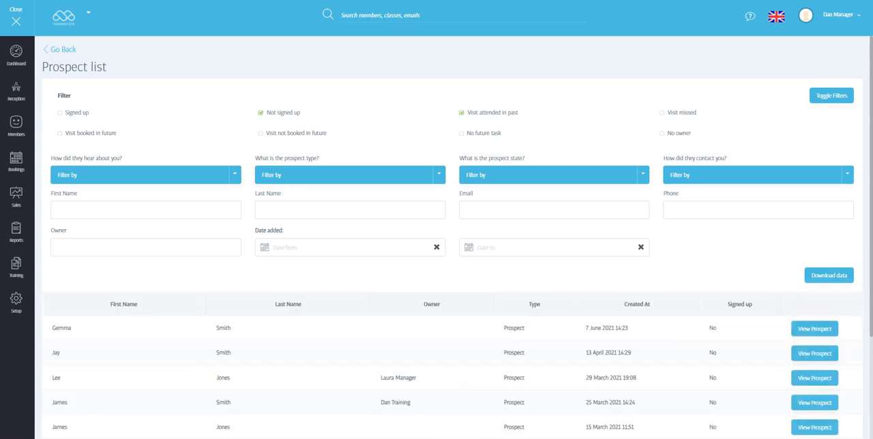
scroll(454, 237, "down", 3)
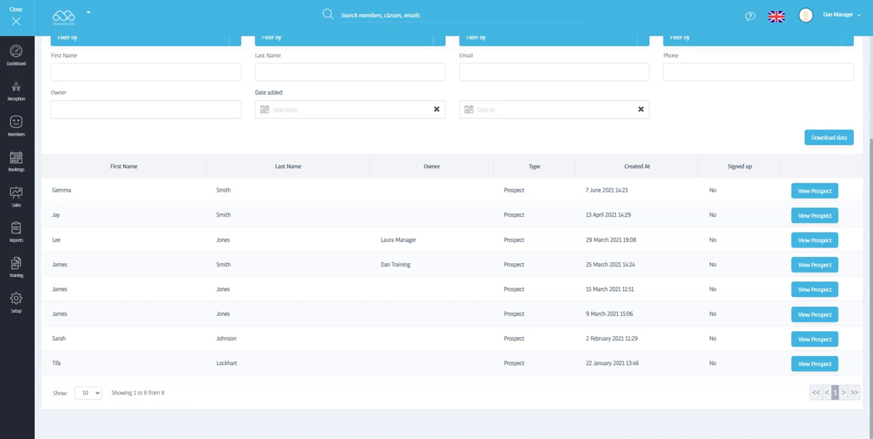
scroll(454, 238, "up", 3)
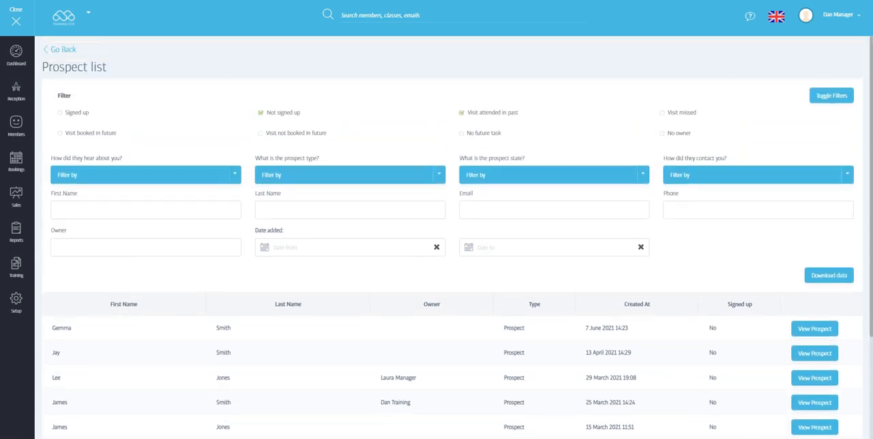
left_click(462, 113)
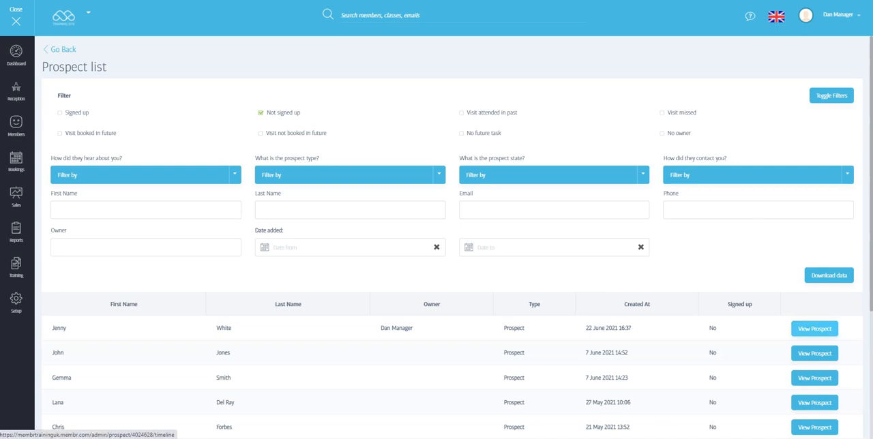
Step: Open the prospect created on 22 June 2021 for editing and mark the prospect as signed up
left_click(815, 329)
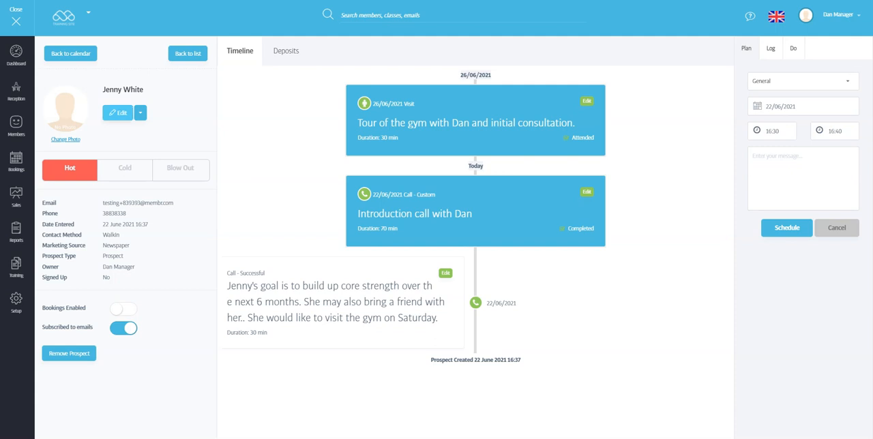
left_click(118, 113)
scroll(130, 239, "down", 1)
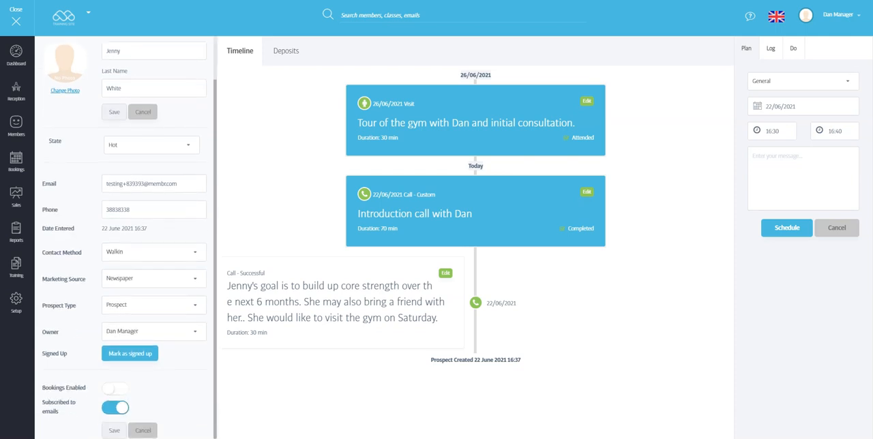
left_click_drag(42, 353, 68, 354)
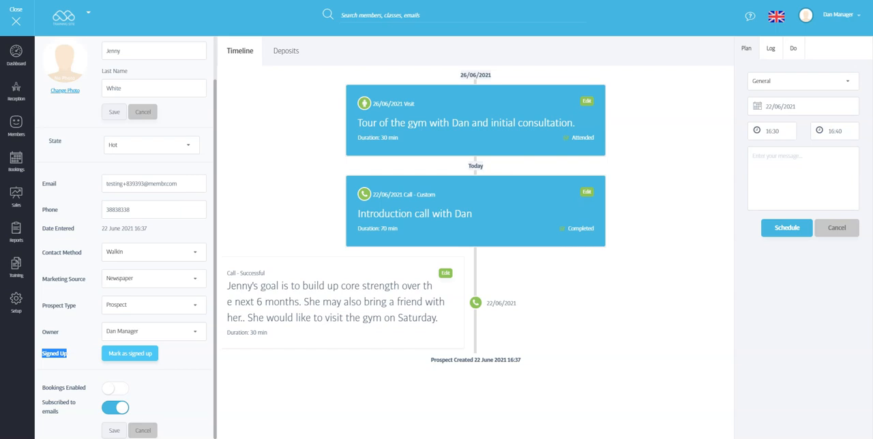
left_click(73, 355)
left_click(129, 354)
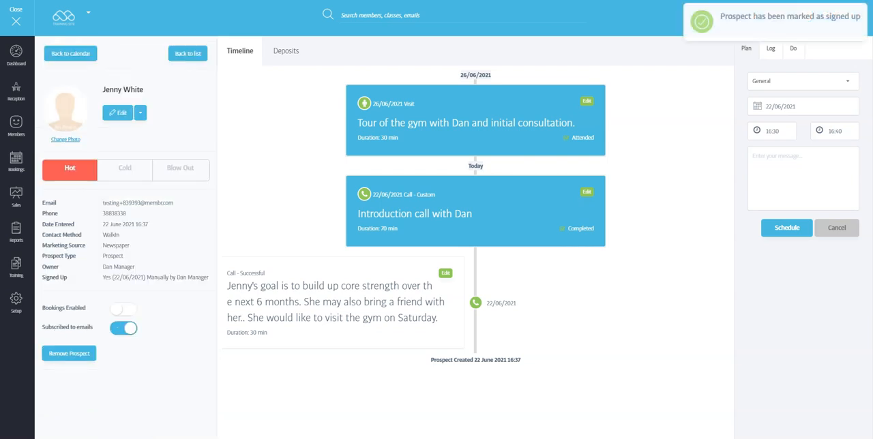